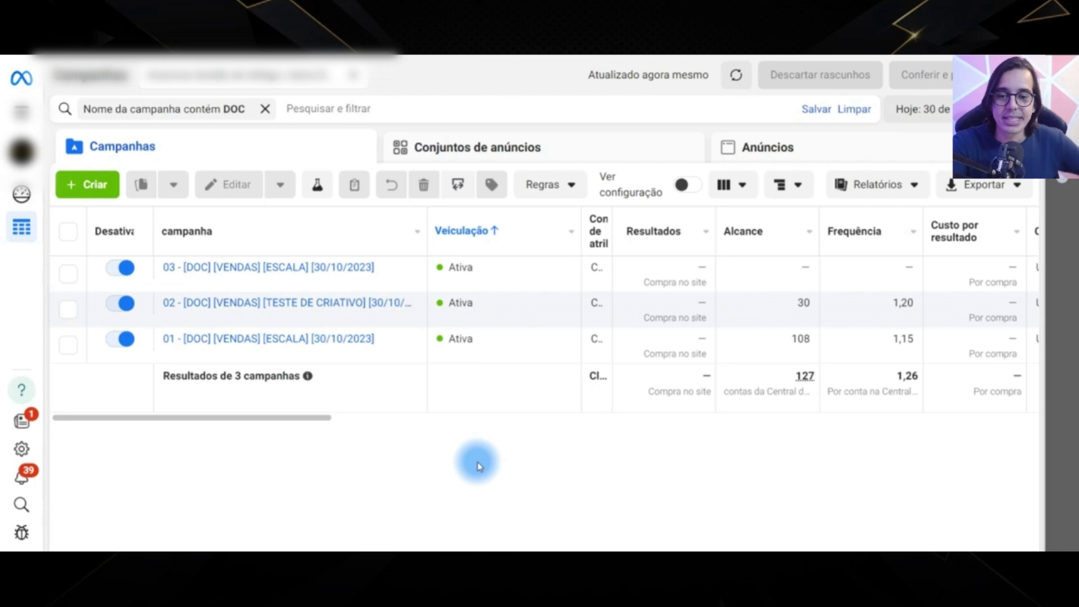
# Step: Make one duplicate of the campaign 02 - [DOC] [VENDAS] [TESTE DE CRIATIVO] [30/10/2023] and deselect the original
pyautogui.click(68, 310)
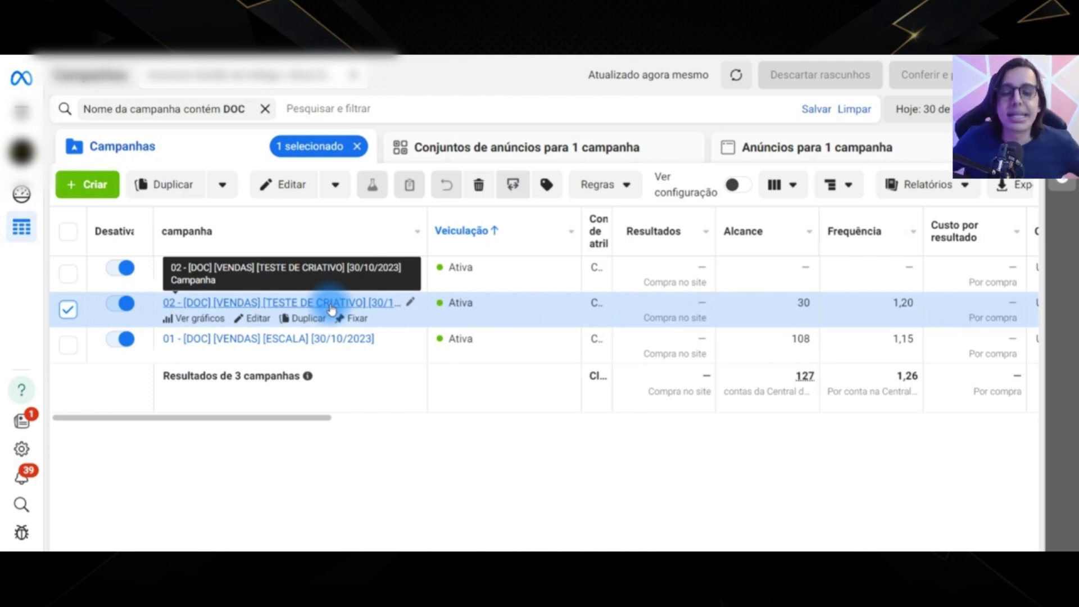
pyautogui.click(162, 187)
pyautogui.click(703, 335)
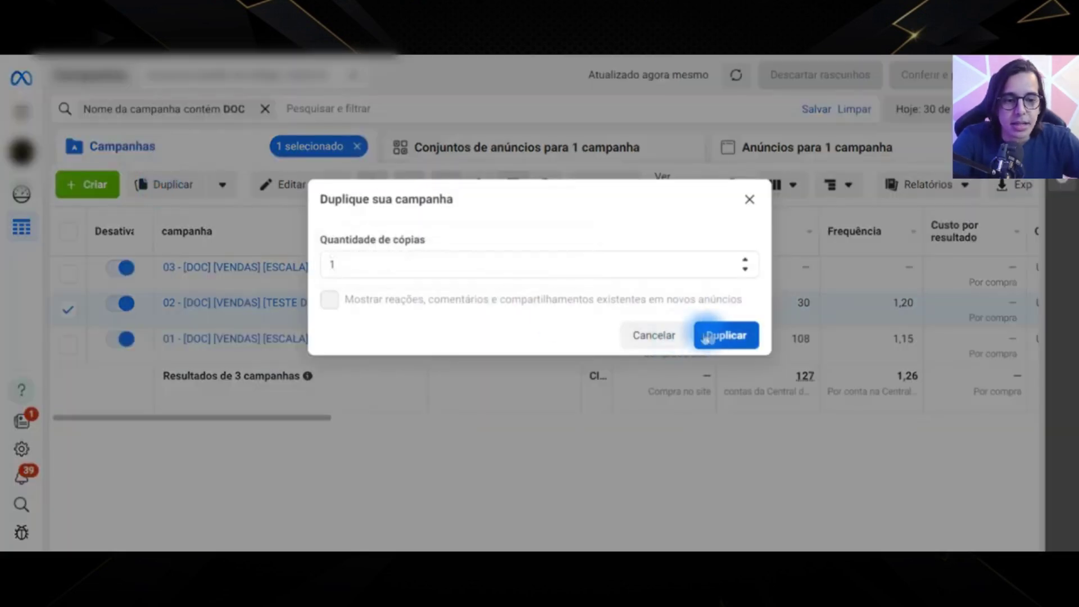
pyautogui.click(727, 342)
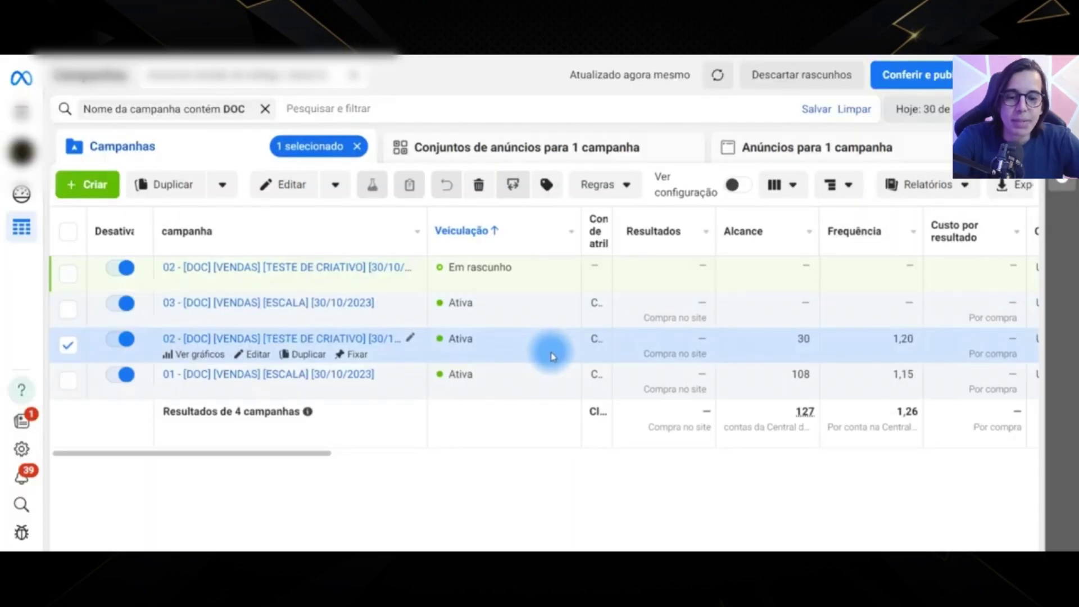
pyautogui.click(68, 344)
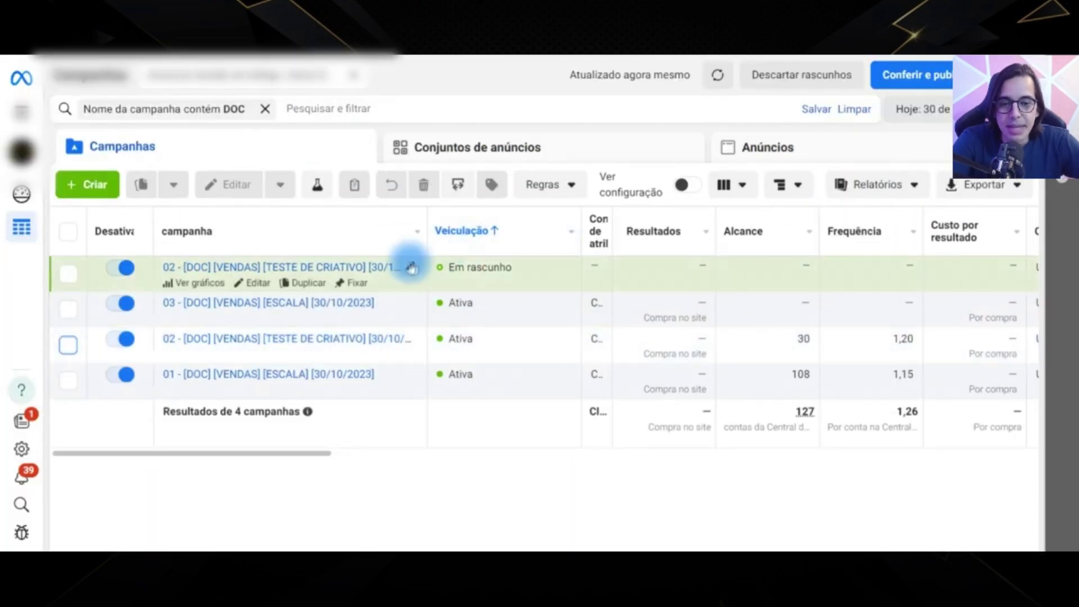
# Step: Remove the "Campanha – Cópia" suffix from the draft campaign's name
pyautogui.click(409, 266)
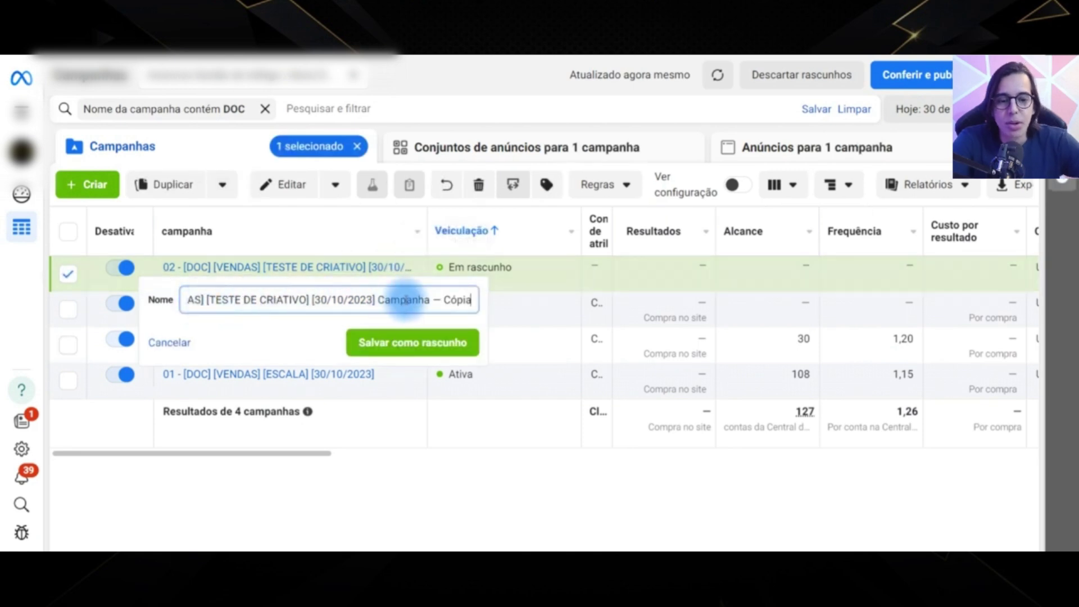
pyautogui.press('BackSpace')
pyautogui.press('BackSpace')
pyautogui.press('BackSpace')
pyautogui.press('BackSpace')
pyautogui.press('BackSpace')
pyautogui.press('BackSpace')
pyautogui.press('BackSpace')
pyautogui.press('BackSpace')
pyautogui.press('BackSpace')
pyautogui.press('BackSpace')
pyautogui.press('BackSpace')
pyautogui.press('BackSpace')
pyautogui.press('BackSpace')
pyautogui.press('BackSpace')
pyautogui.press('BackSpace')
pyautogui.press('BackSpace')
pyautogui.press('BackSpace')
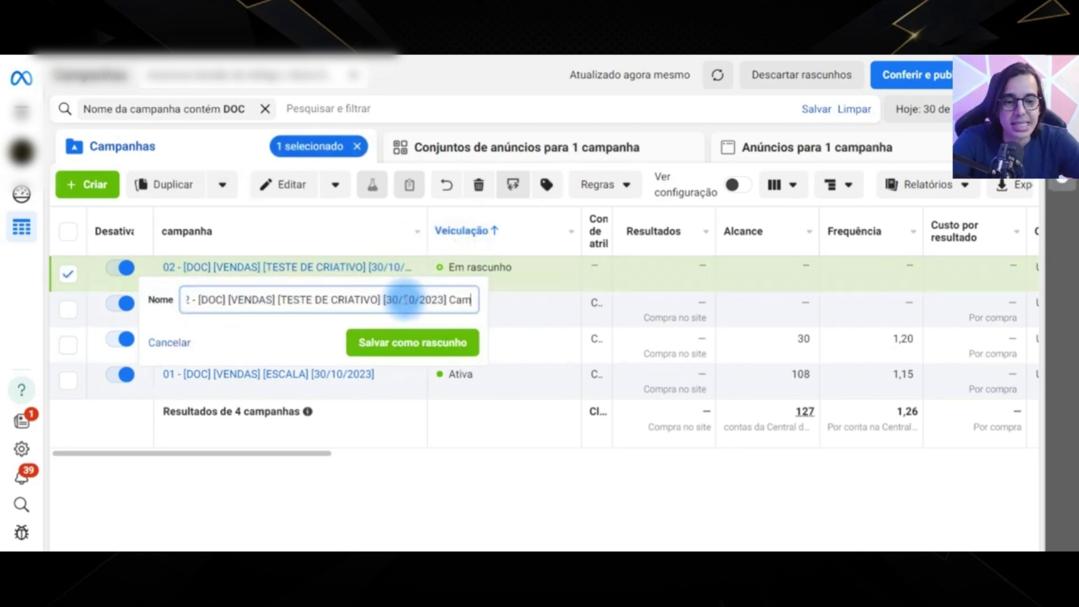
# Step: Change the number at the start of the draft campaign's name to 04
pyautogui.press('Left')
pyautogui.press('Left')
pyautogui.press('Left')
pyautogui.press('Left')
pyautogui.press('Left')
pyautogui.press('Left')
pyautogui.press('Left')
pyautogui.press('Left')
pyautogui.press('Left')
pyautogui.press('Left')
pyautogui.press('Left')
pyautogui.press('Left')
pyautogui.press('Left')
pyautogui.press('Left')
pyautogui.press('Left')
pyautogui.press('Left')
pyautogui.press('Left')
pyautogui.press('Left')
pyautogui.press('Left')
pyautogui.press('Left')
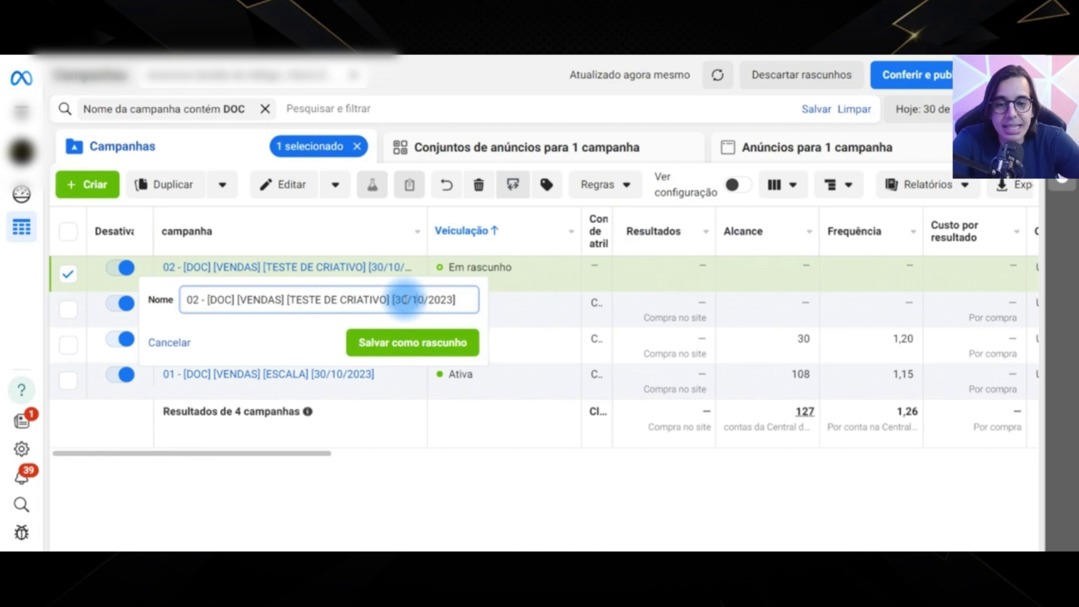
pyautogui.press('Left')
pyautogui.press('Left')
pyautogui.press('Left')
pyautogui.press('Left')
pyautogui.press('Left')
pyautogui.press('Left')
pyautogui.press('Left')
pyautogui.press('Left')
pyautogui.press('Left')
pyautogui.press('Left')
pyautogui.press('Left')
pyautogui.press('Left')
pyautogui.press('Left')
pyautogui.press('Left')
pyautogui.press('Left')
pyautogui.press('Right')
pyautogui.press('Right')
pyautogui.press('BackSpace')
pyautogui.write('4')
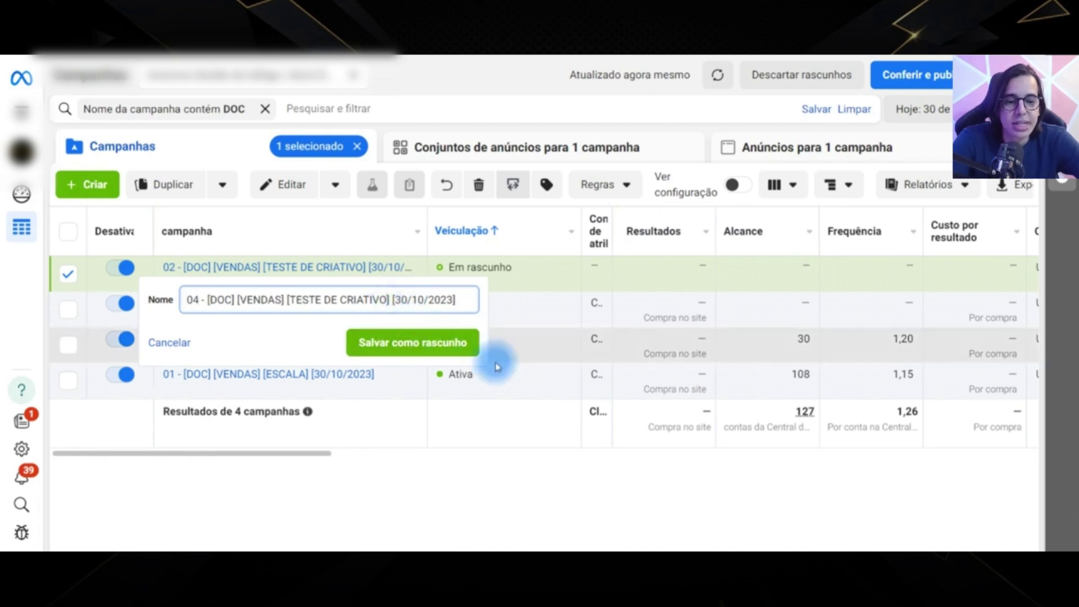
# Step: End the draft campaign's name with [INICIO 30/10/2023] [DATA FINAL 03/11/2023] and save it as a draft
pyautogui.press('Delete')
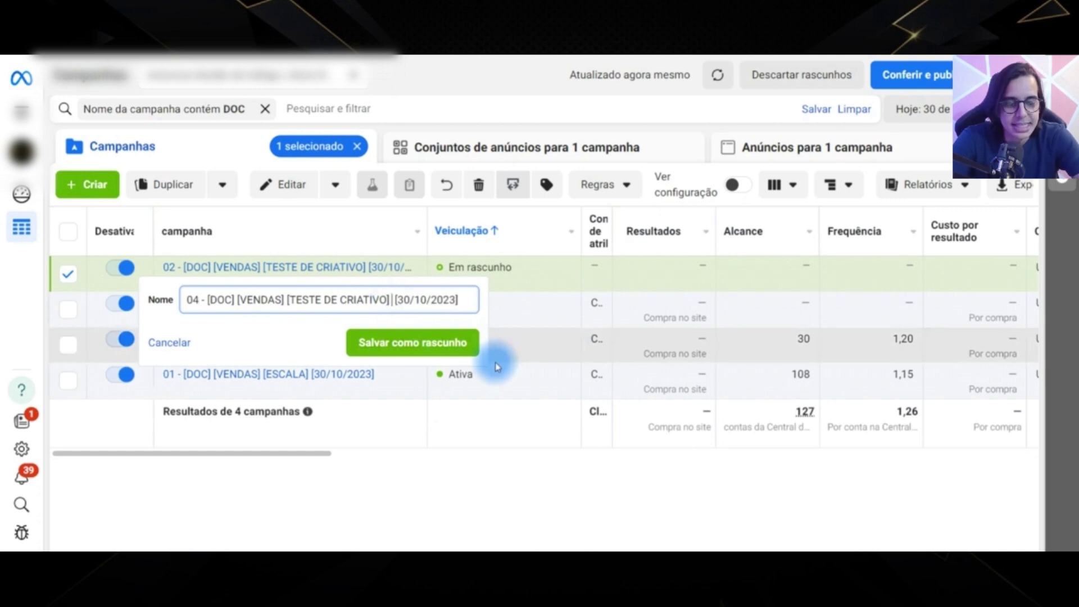
pyautogui.write('[inicio=[')
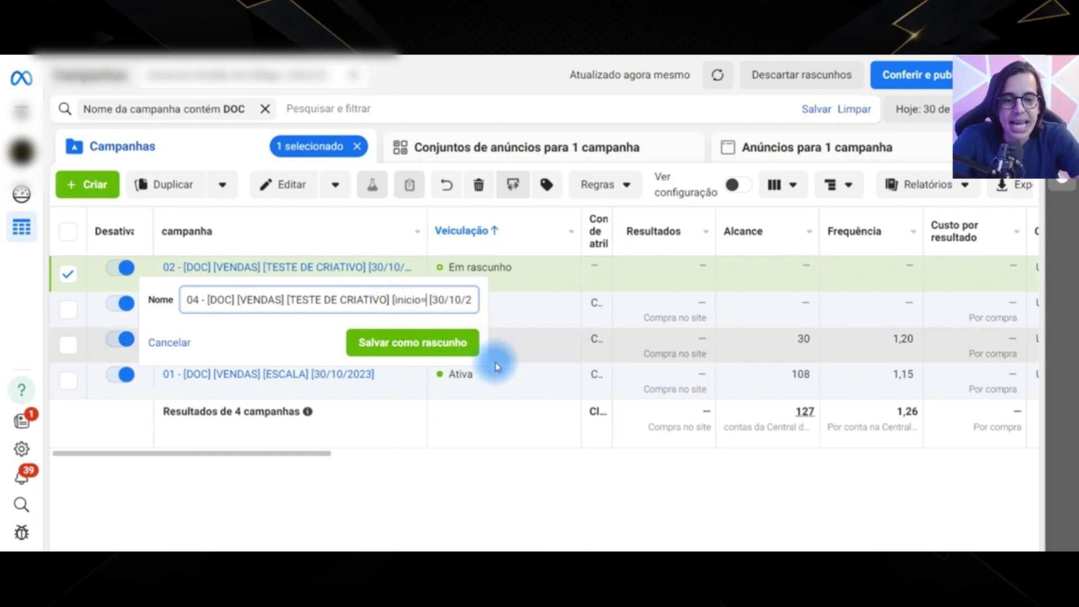
pyautogui.press('Delete')
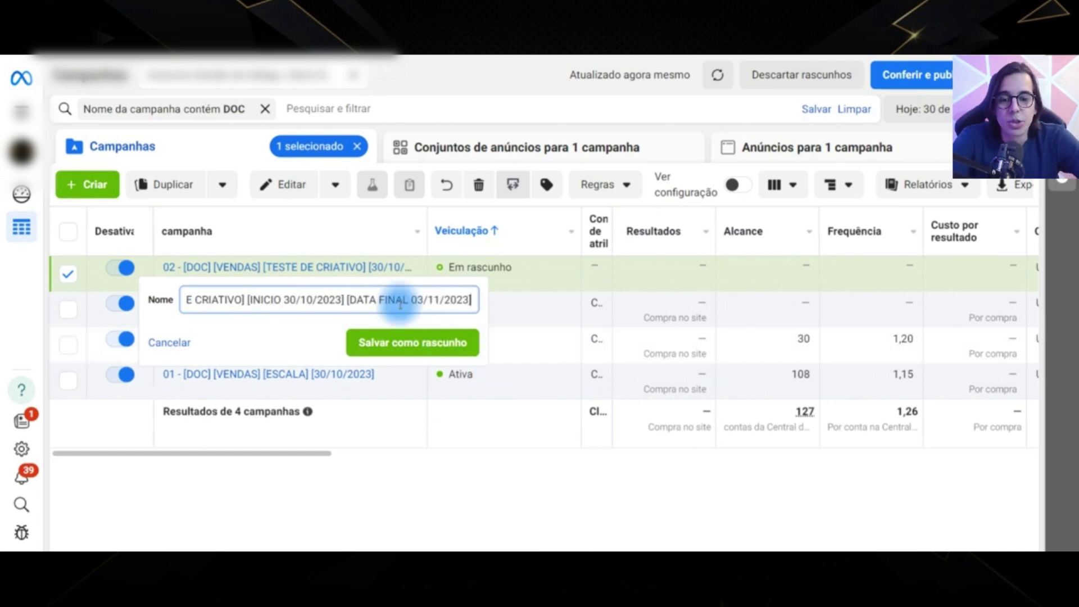
pyautogui.moveTo(250, 300); pyautogui.dragTo(464, 298)
pyautogui.click(462, 299)
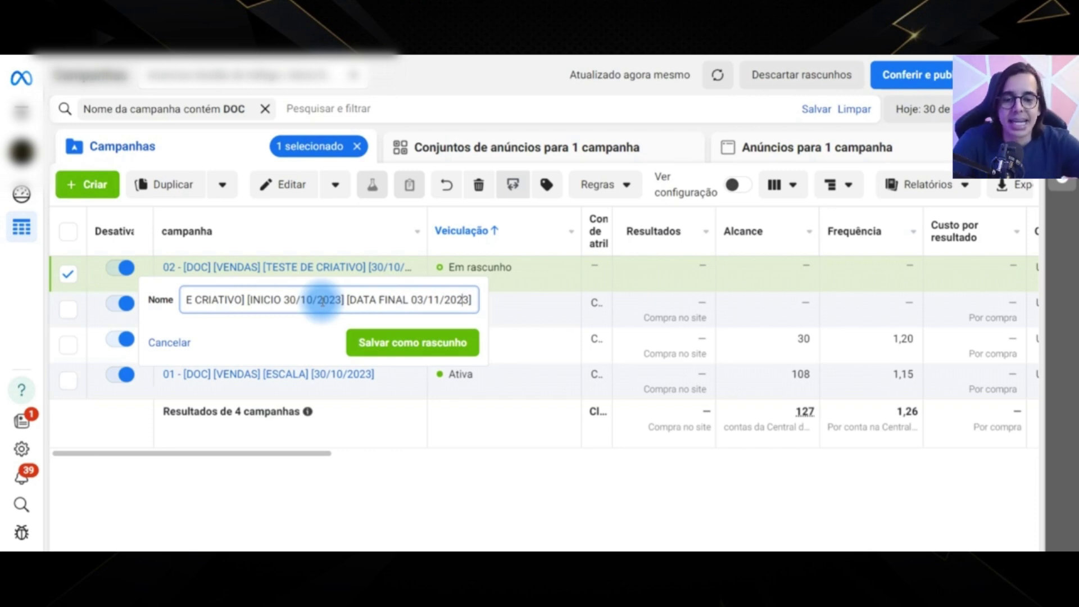
pyautogui.click(387, 338)
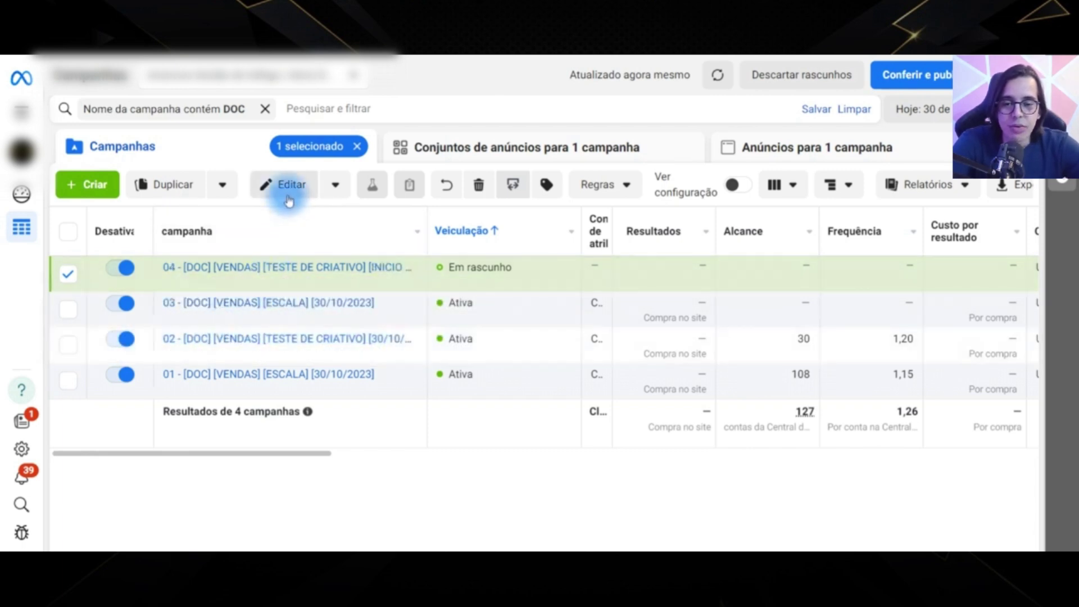
# Step: Delete the ad 03 - CRIATIVO NOVO from the draft campaign's ad set
pyautogui.click(502, 137)
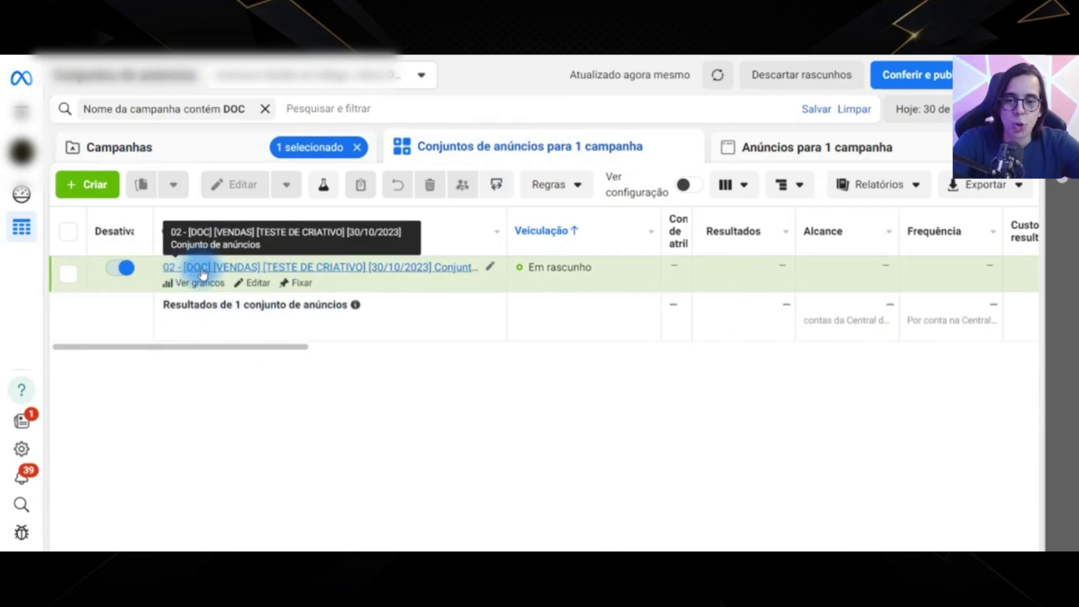
pyautogui.click(404, 267)
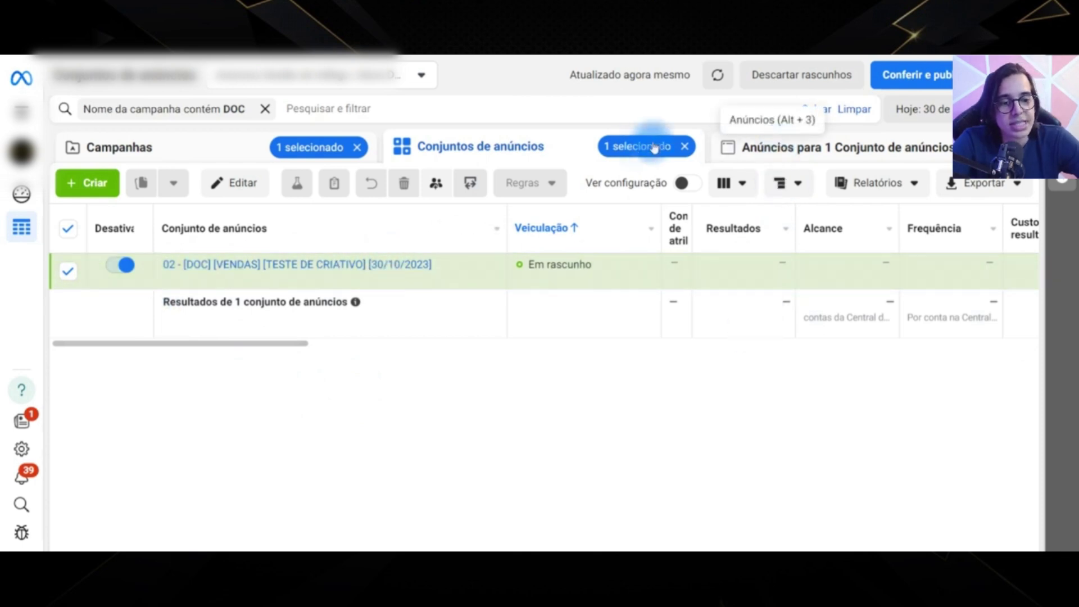
pyautogui.click(783, 158)
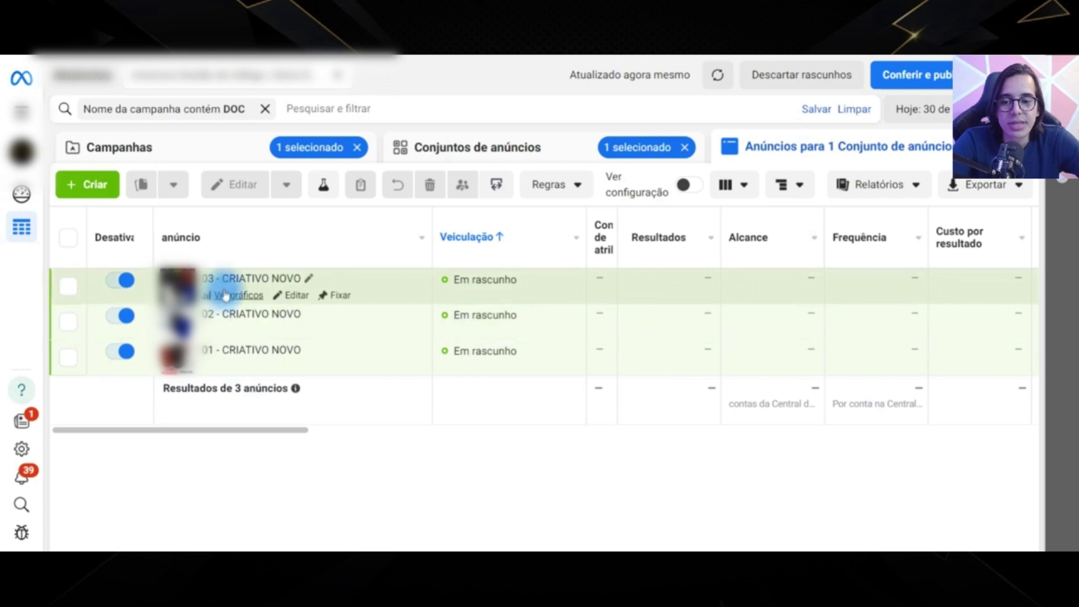
pyautogui.click(68, 288)
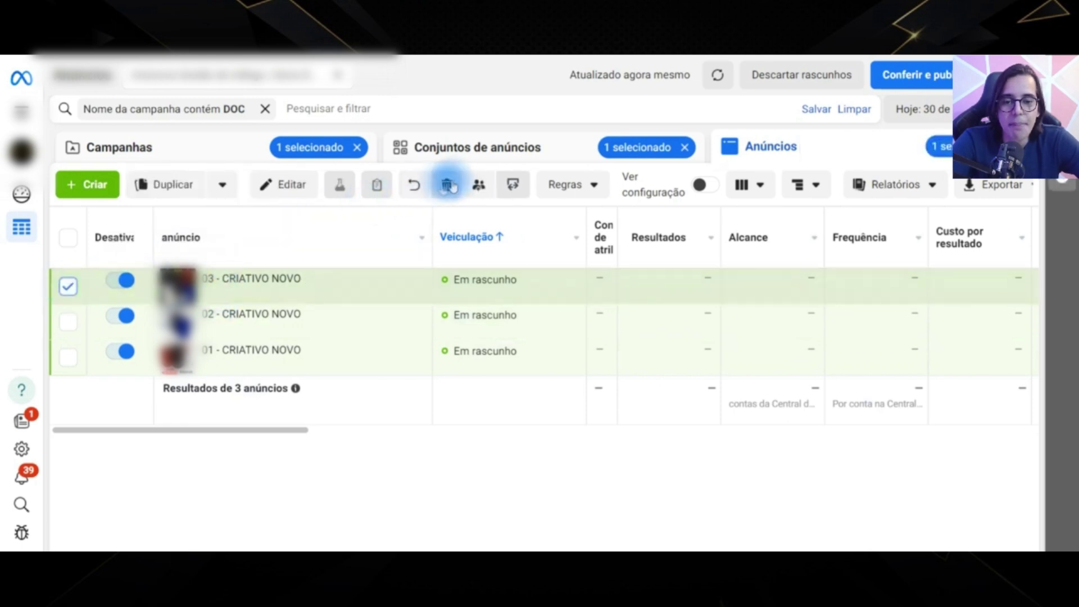
pyautogui.click(448, 187)
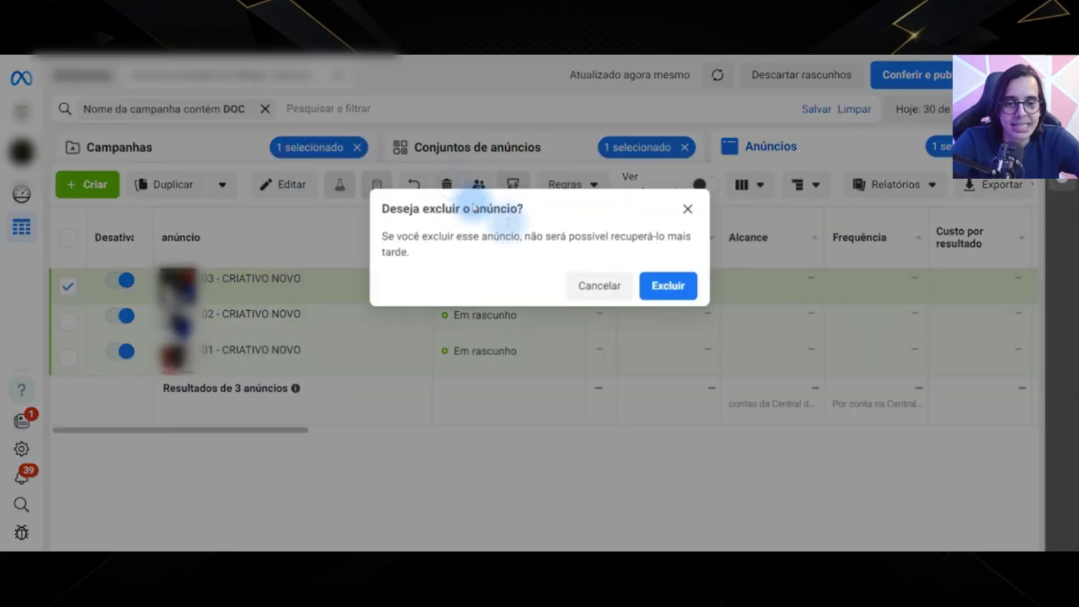
pyautogui.click(667, 283)
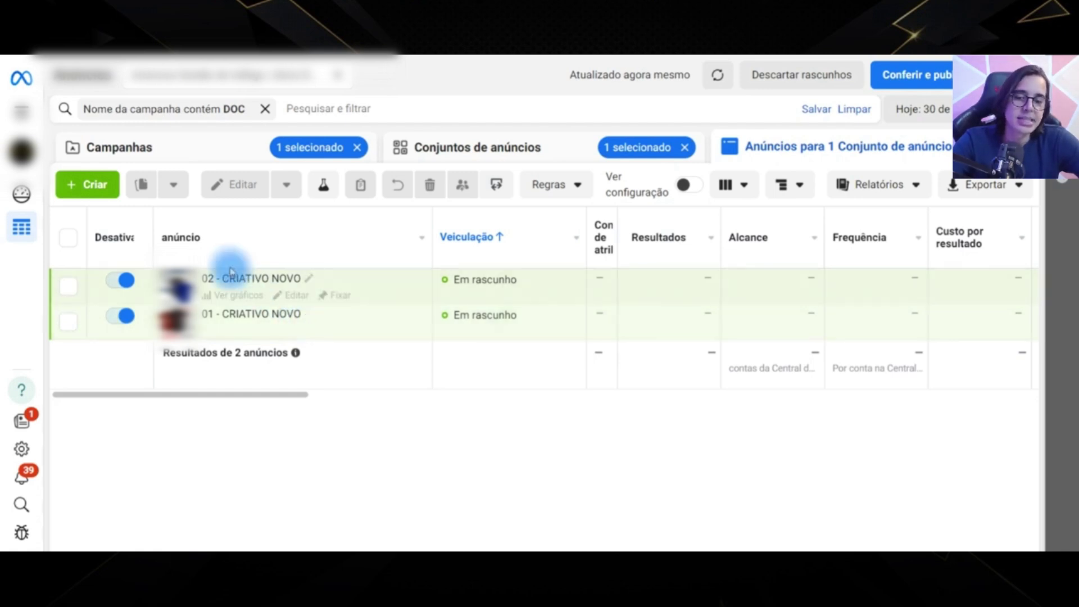
# Step: Rename the ad 01 - CRIATIVO NOVO as 01 - CRIATIVO EM VIDEO and save it as a draft
pyautogui.click(312, 285)
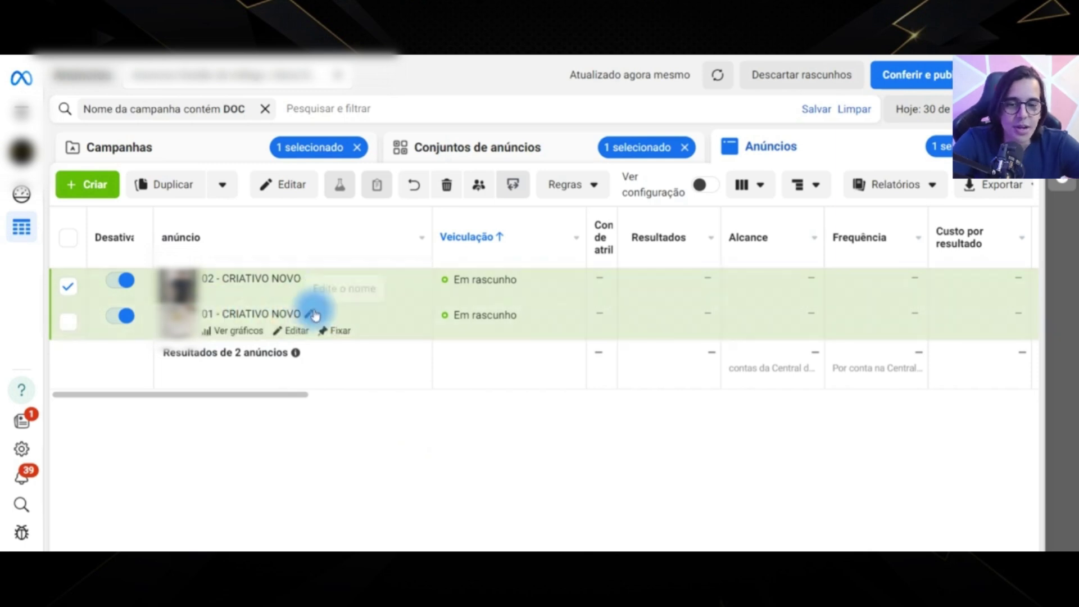
pyautogui.click(309, 315)
pyautogui.moveTo(302, 348); pyautogui.dragTo(258, 347)
pyautogui.write('EM VIDEO')
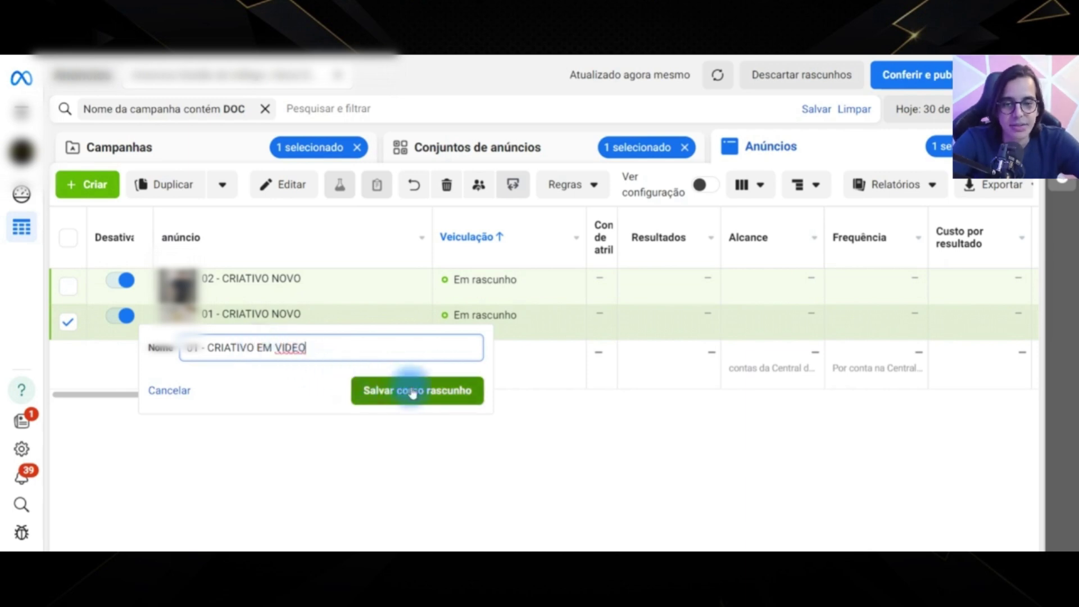
pyautogui.click(432, 389)
# Step: Rename the ad 02 - CRIATIVO NOVO as 02 - CRIATIVO EM VÍDEO and save it as a draft
pyautogui.click(310, 279)
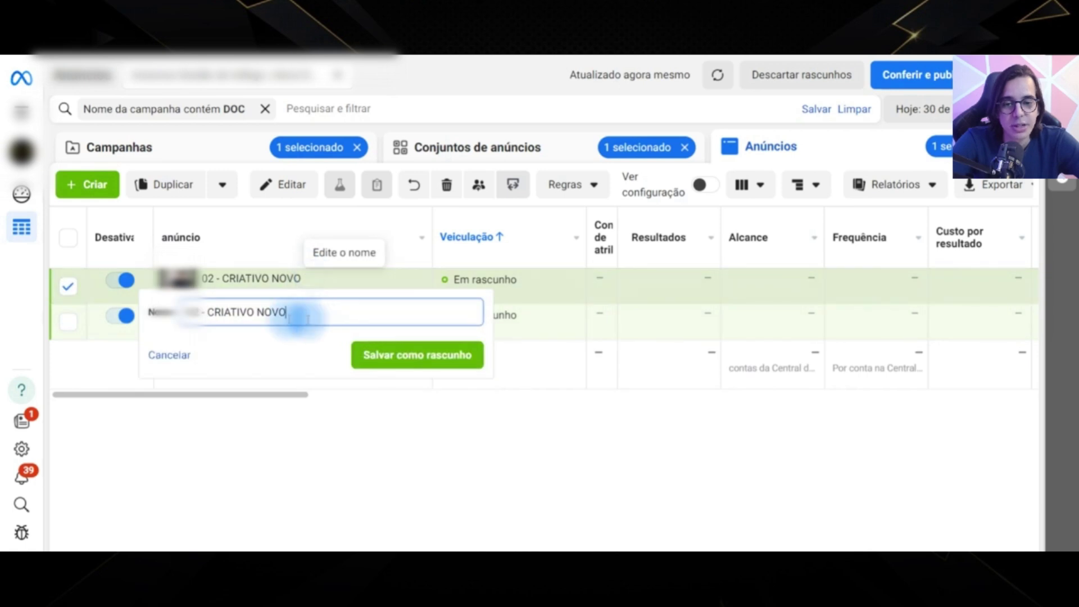
pyautogui.moveTo(257, 312); pyautogui.dragTo(338, 312)
pyautogui.write('EM VÍDEO')
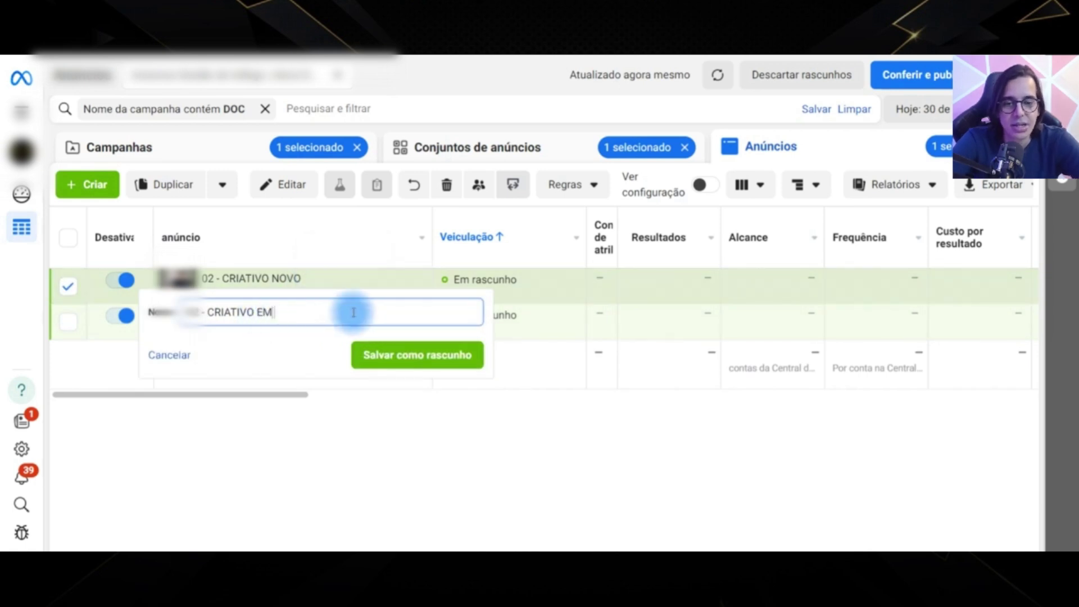
pyautogui.click(453, 356)
# Step: Open the draft ad set for editing and clear its optional cost-per-result goal
pyautogui.click(525, 148)
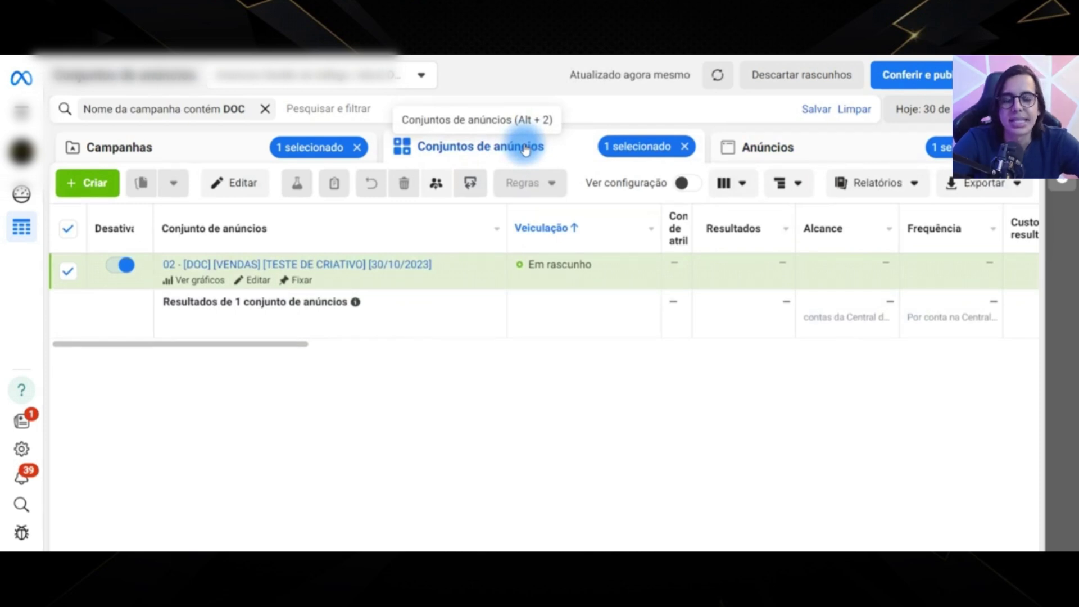
pyautogui.click(234, 189)
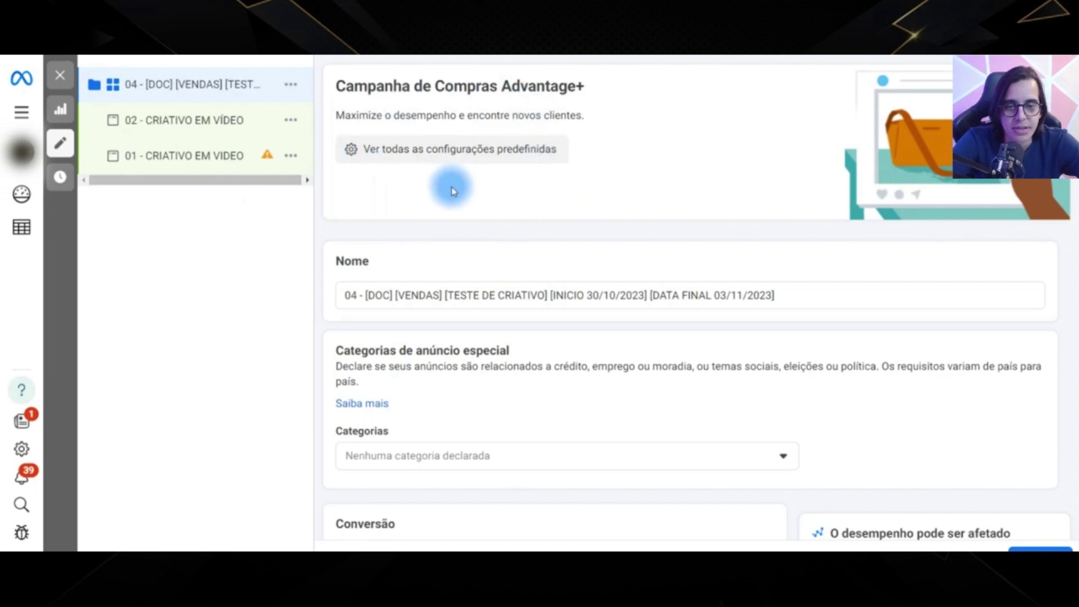
pyautogui.scroll(-5, 451, 187)
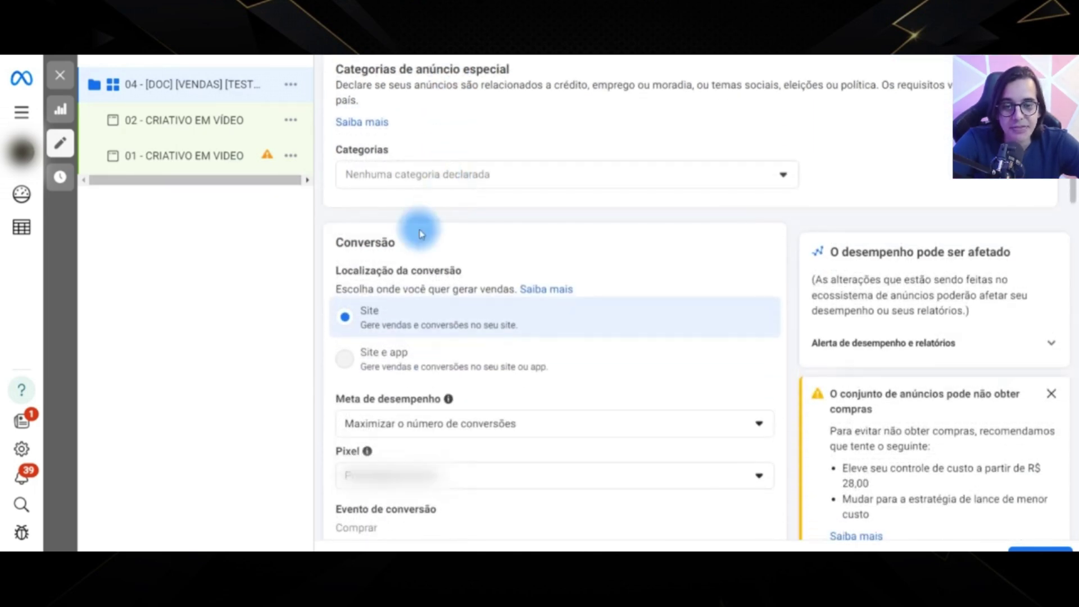
pyautogui.scroll(-3, 419, 229)
pyautogui.scroll(-4, 494, 312)
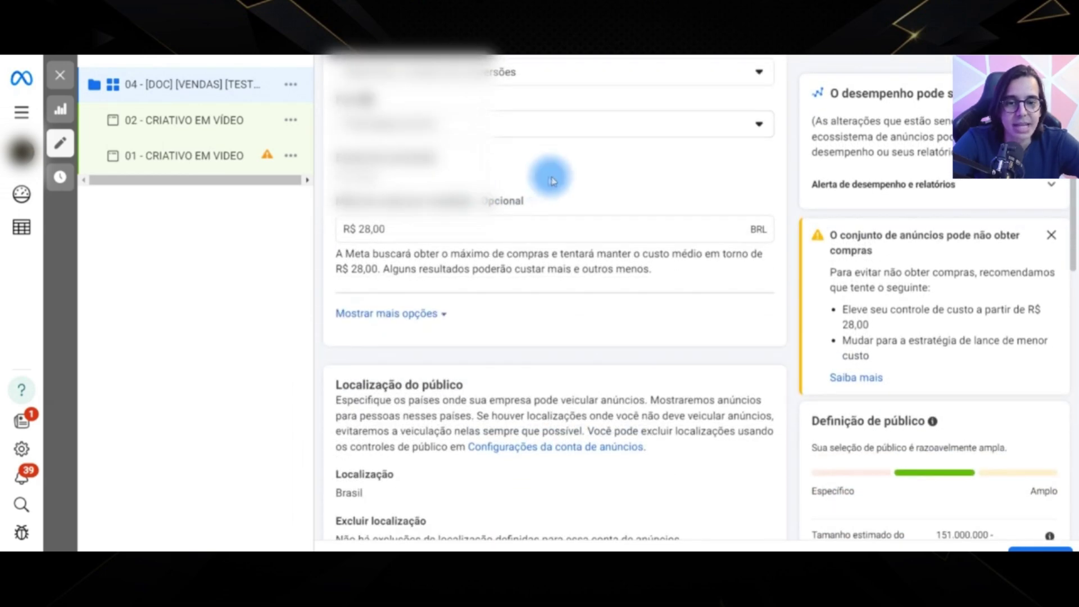
pyautogui.scroll(-1, 524, 156)
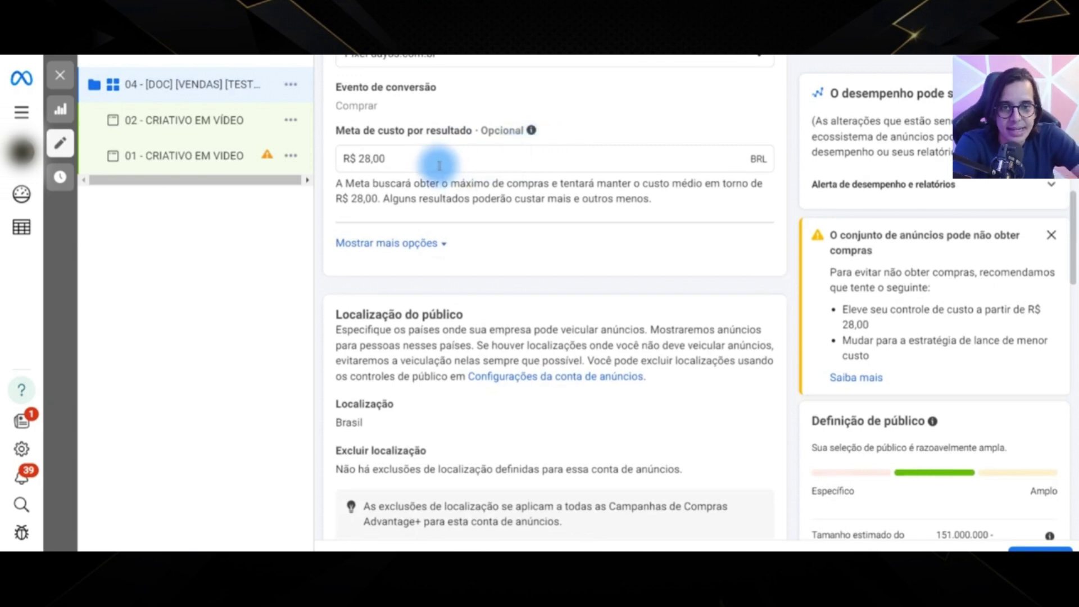
pyautogui.click(415, 163)
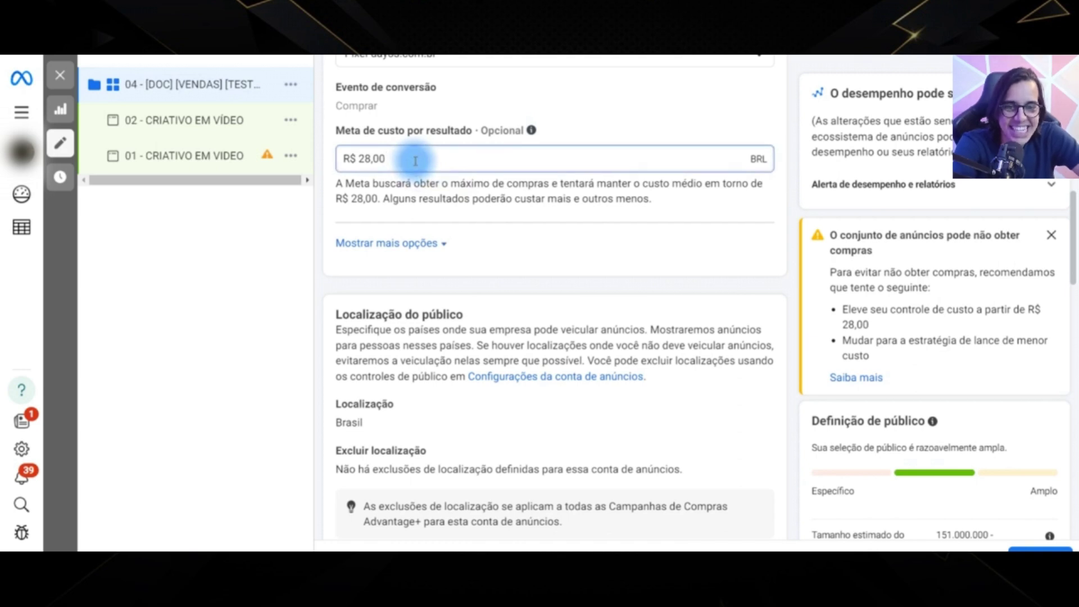
pyautogui.press('BackSpace')
pyautogui.press('BackSpace')
pyautogui.press('BackSpace')
pyautogui.press('BackSpace')
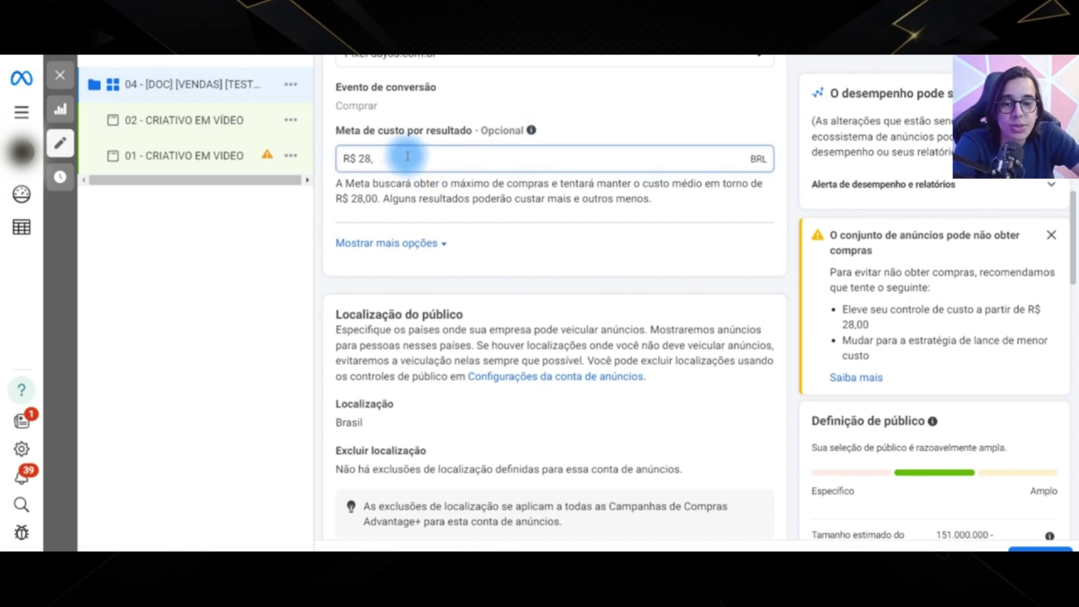
pyautogui.press('BackSpace')
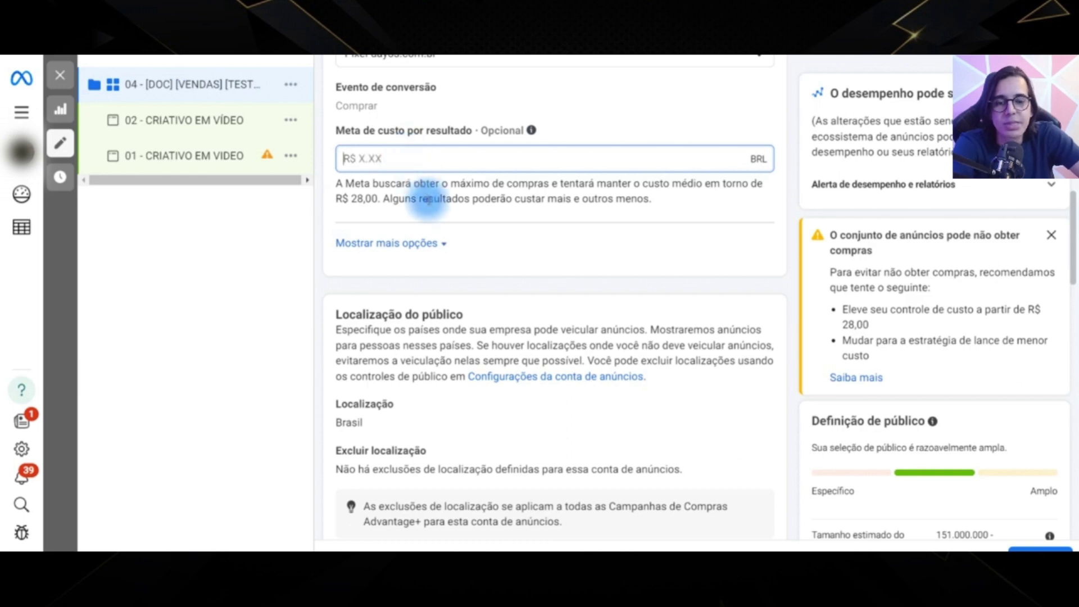
pyautogui.click(428, 200)
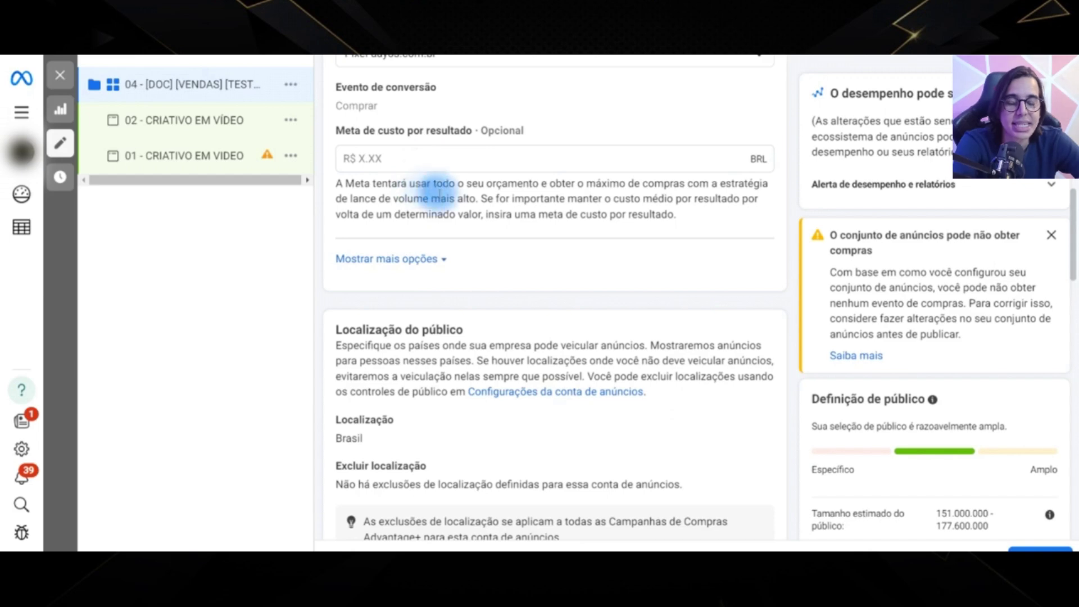
# Step: Set the ad set's daily budget to R$ 6,00 in the budget and schedule section
pyautogui.scroll(-1, 449, 194)
pyautogui.scroll(-3, 562, 171)
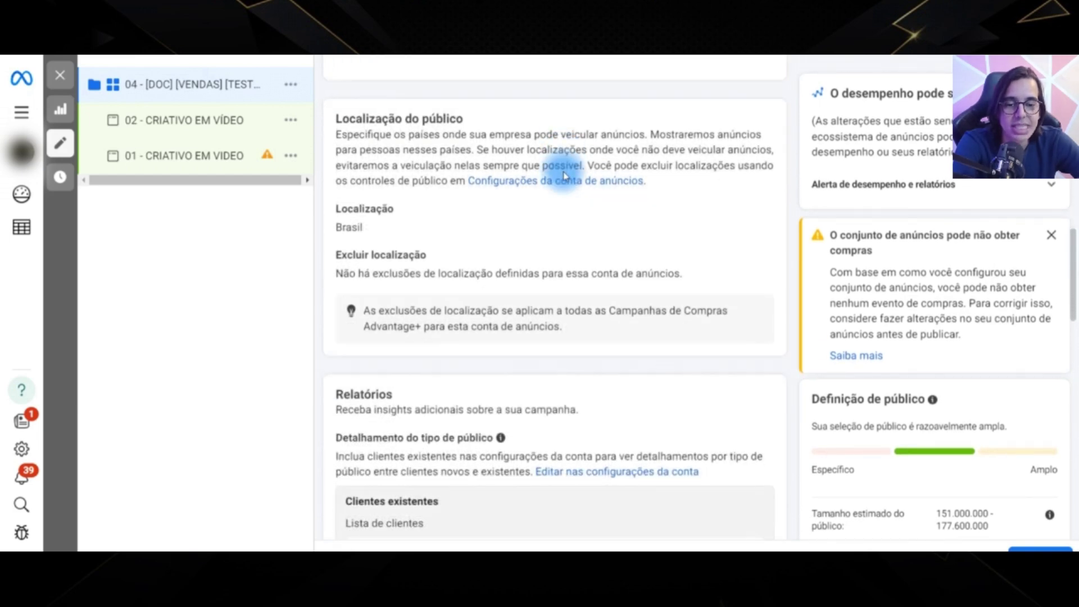
pyautogui.scroll(-3, 607, 140)
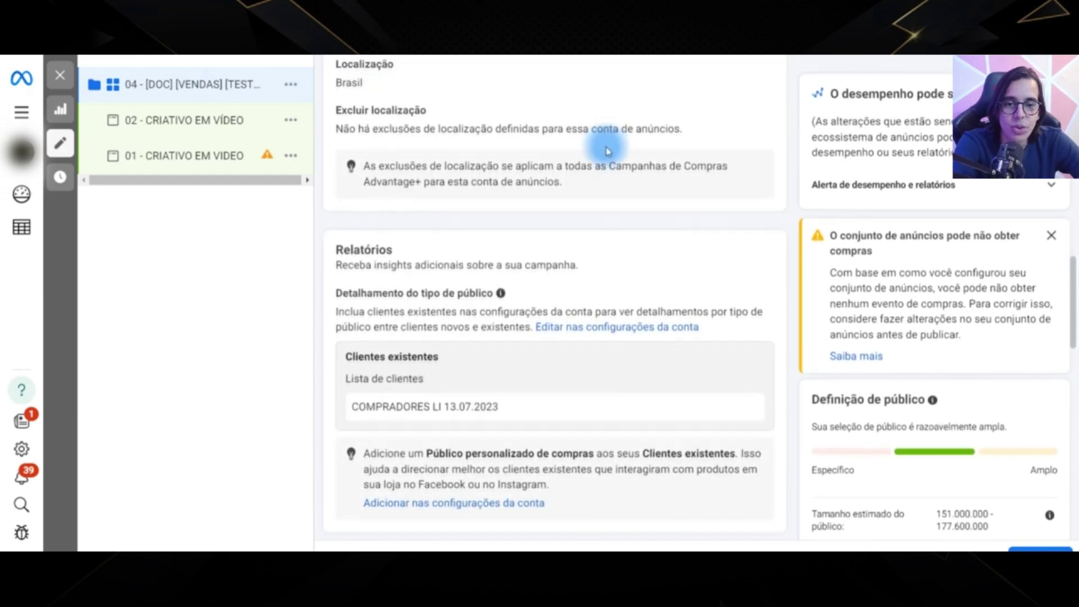
pyautogui.scroll(-8, 607, 150)
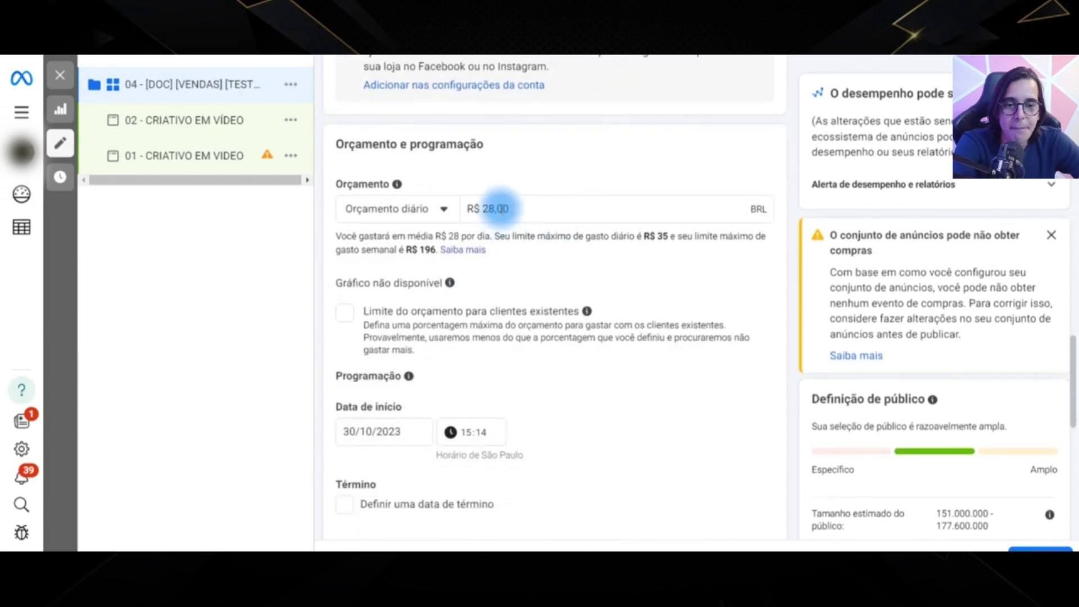
pyautogui.doubleClick(488, 208)
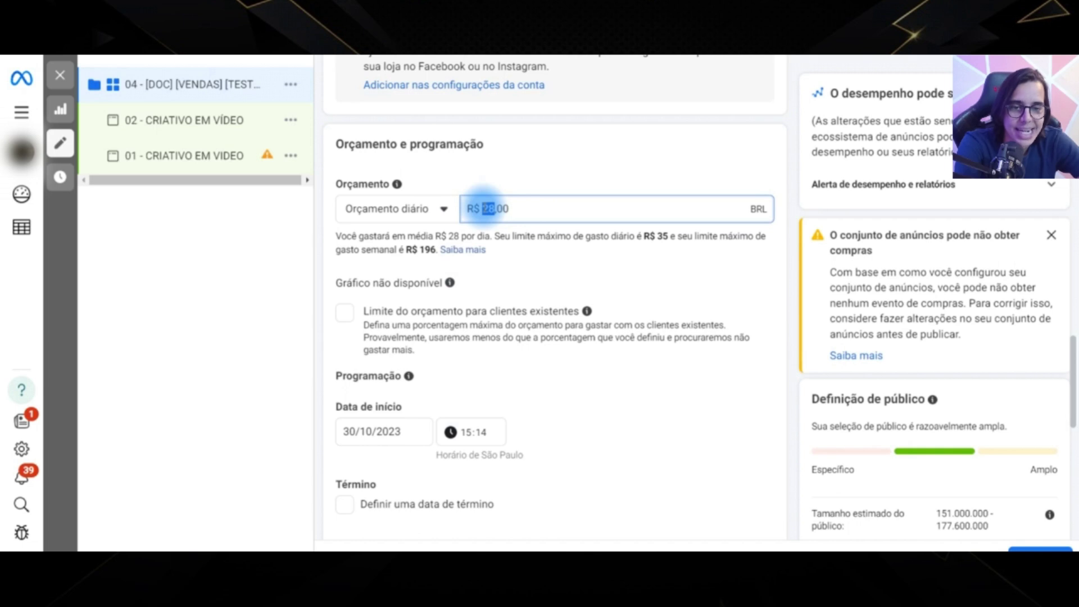
pyautogui.write('6')
pyautogui.click(500, 171)
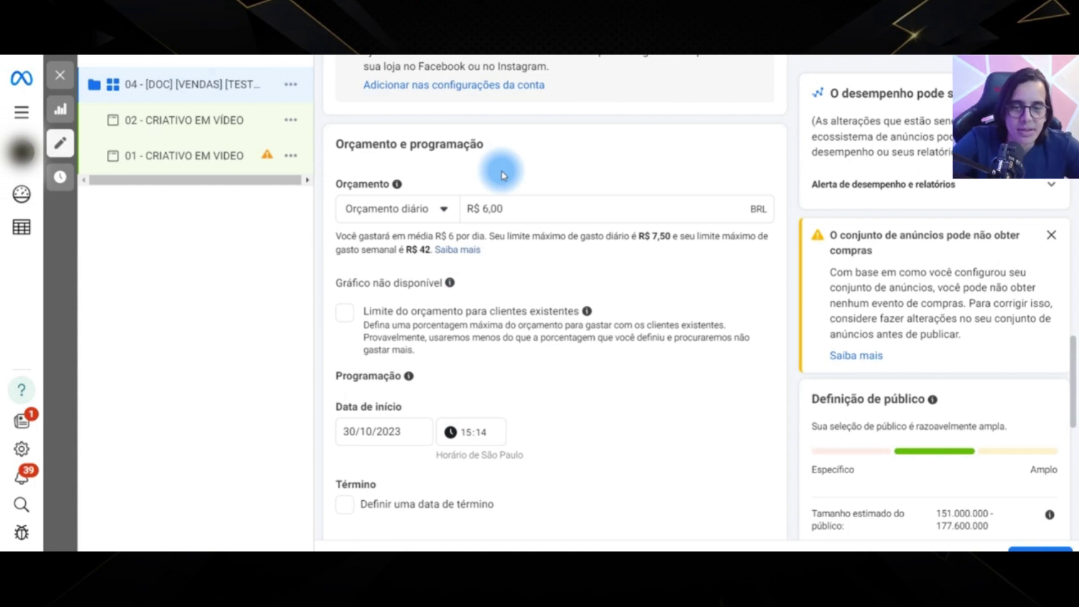
pyautogui.tripleClick(485, 208)
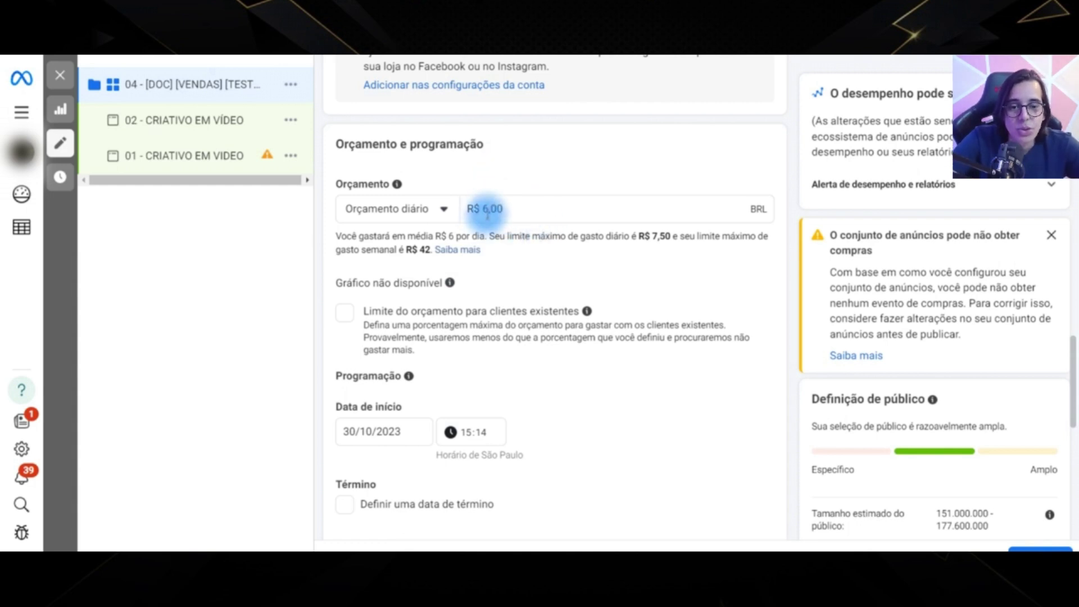
pyautogui.scroll(-1, 483, 242)
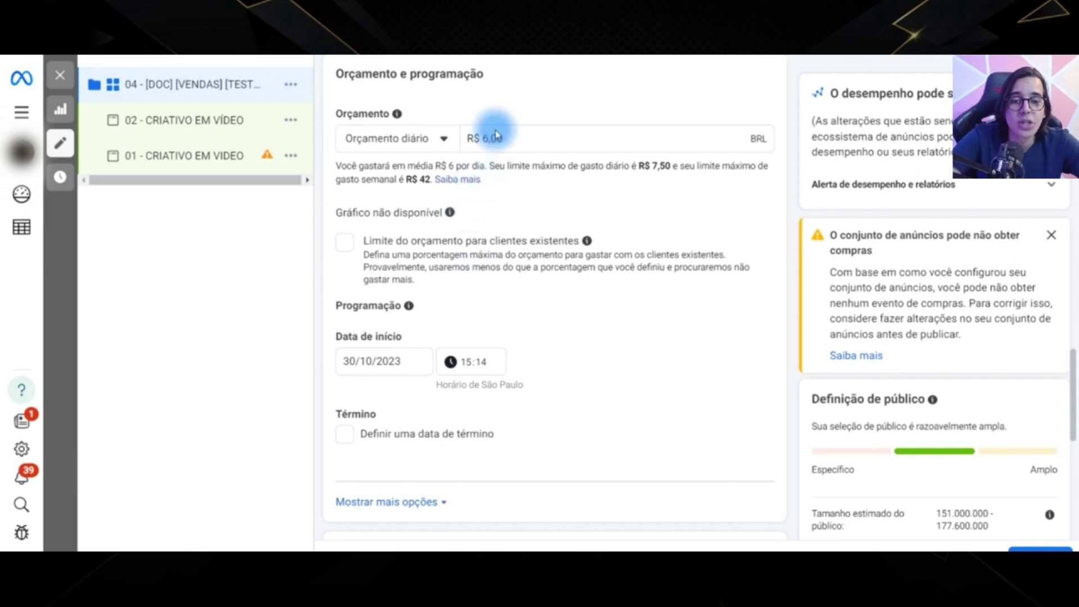
# Step: Switch to Calculator, multiply the R$ 6 daily budget by 5, and close it after clearing the result
pyautogui.click(136, 548)
pyautogui.moveTo(431, 130); pyautogui.dragTo(681, 134)
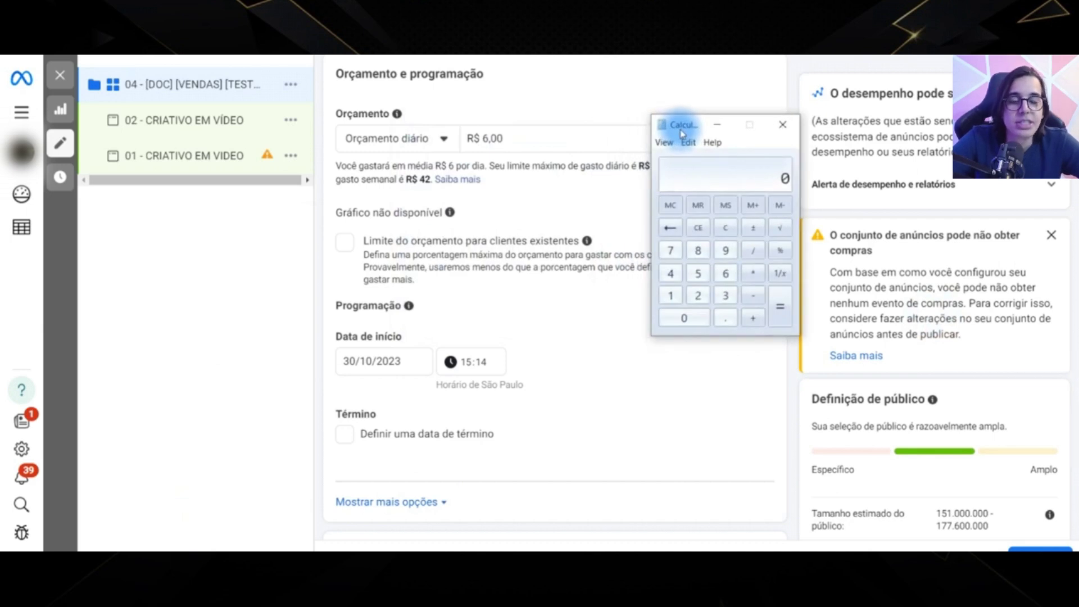
pyautogui.click(725, 274)
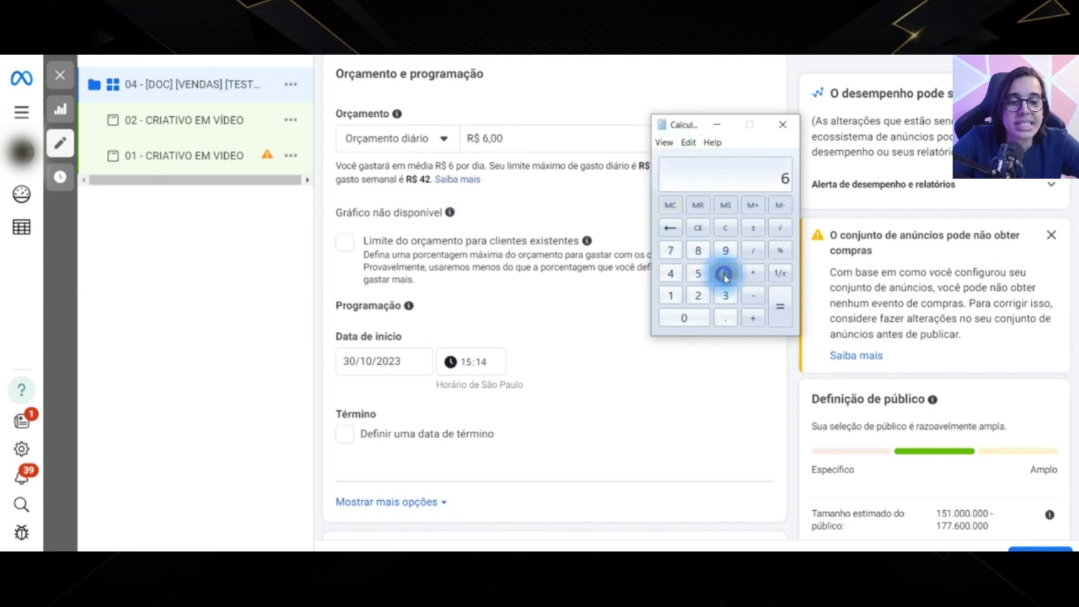
pyautogui.click(753, 273)
pyautogui.click(699, 275)
pyautogui.click(778, 315)
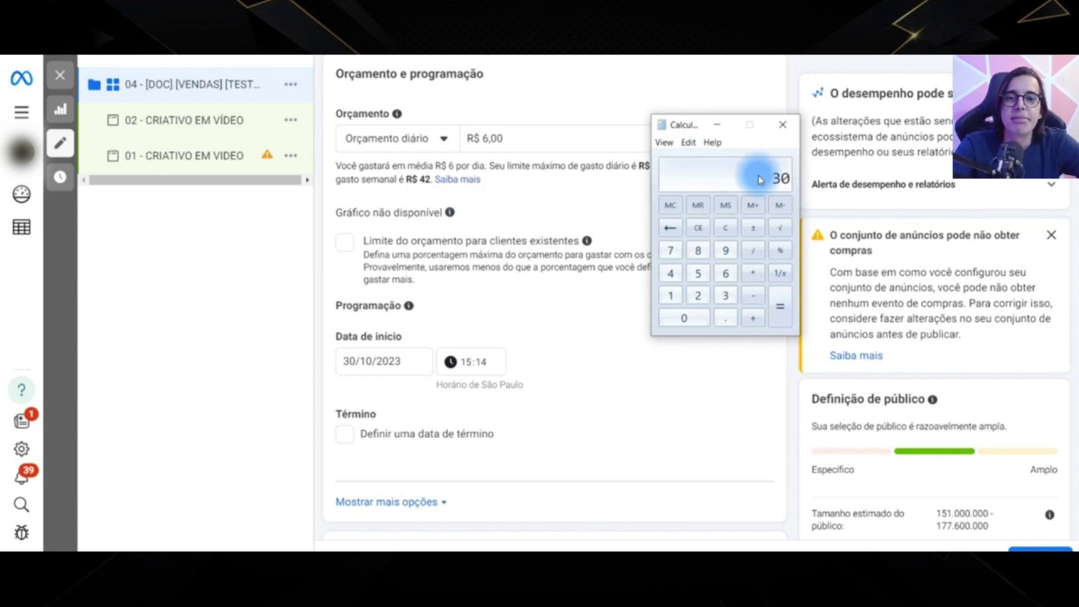
pyautogui.click(726, 227)
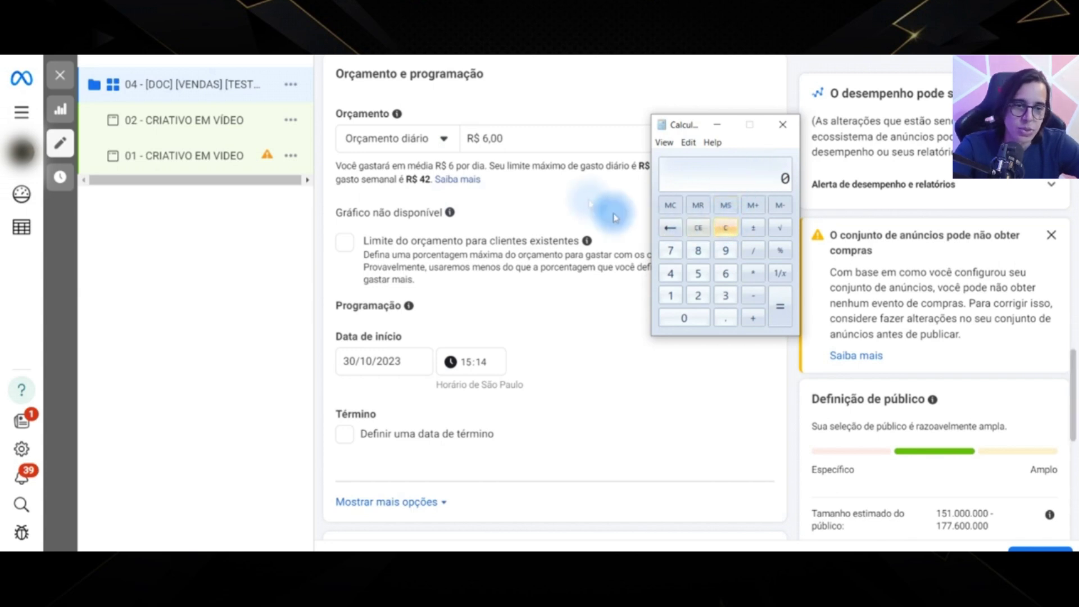
pyautogui.click(781, 125)
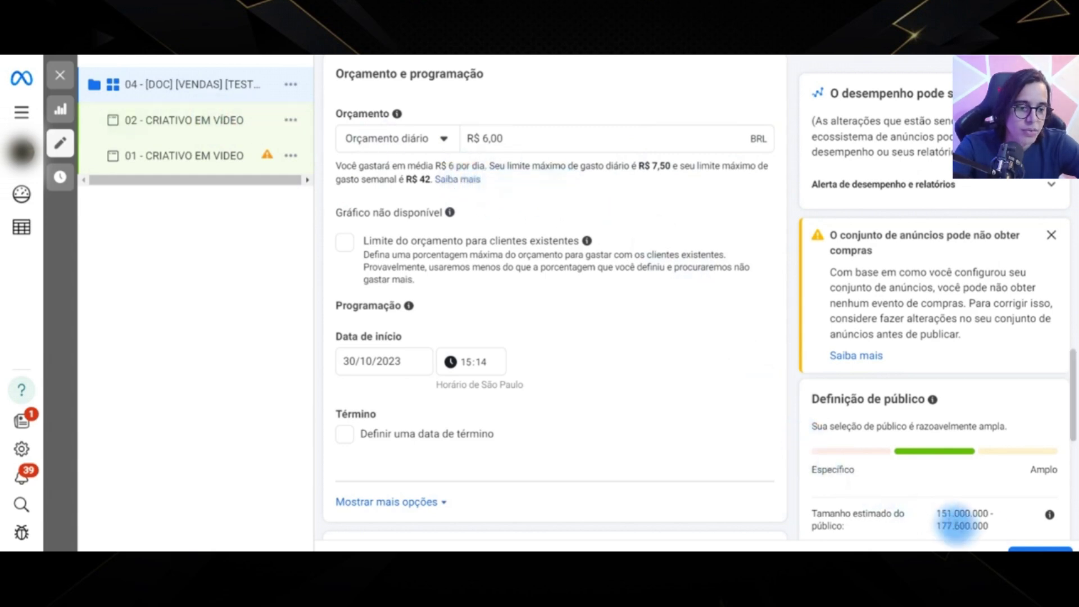
# Step: Close the ad set editor and publish the draft campaign 04 with its ad set and two video ads
pyautogui.click(61, 83)
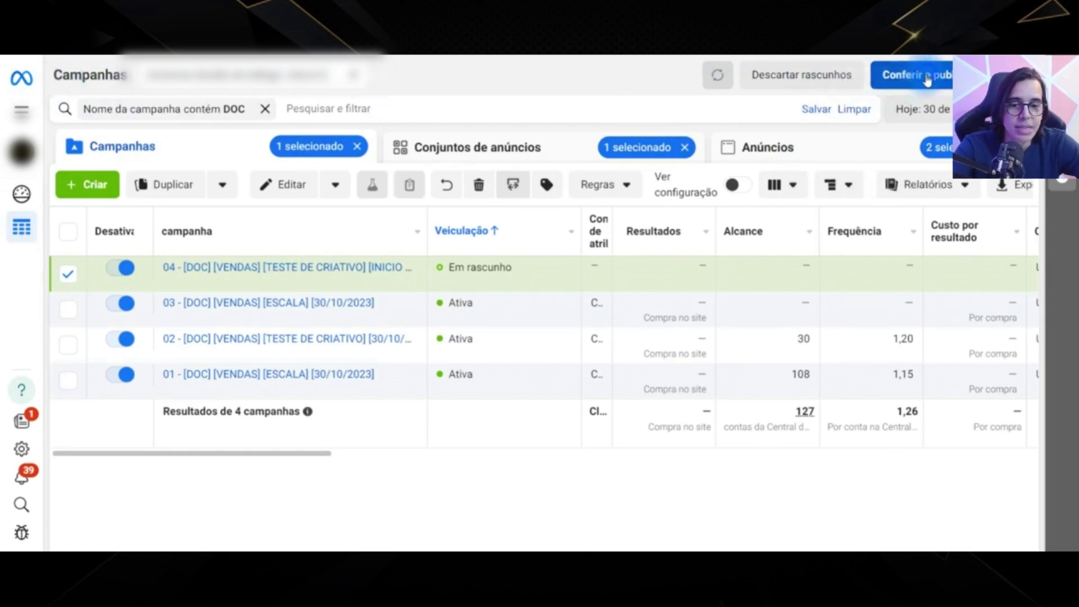
pyautogui.click(926, 75)
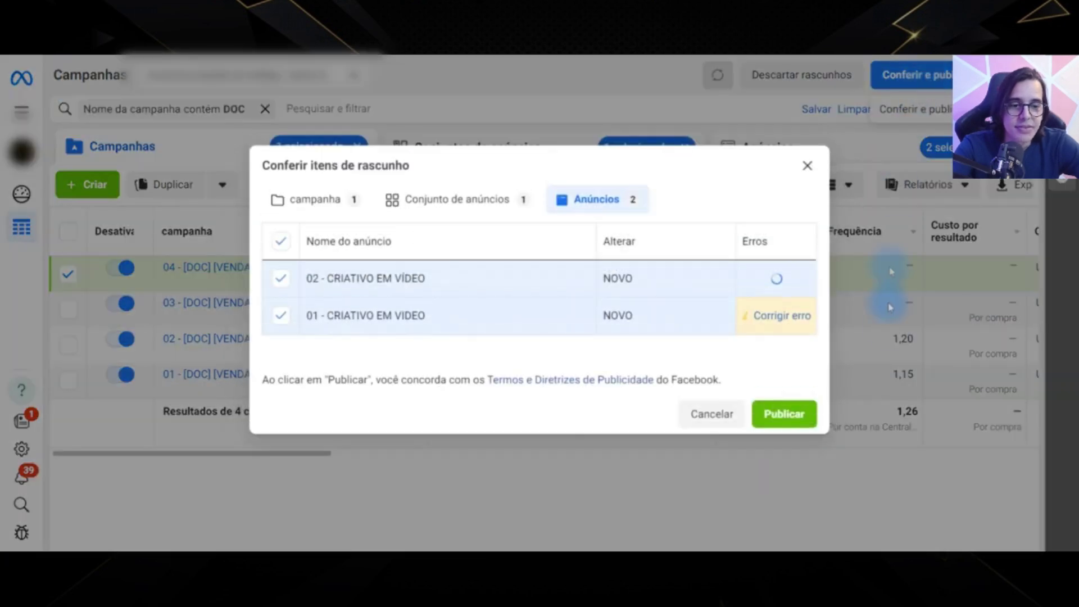
pyautogui.click(808, 415)
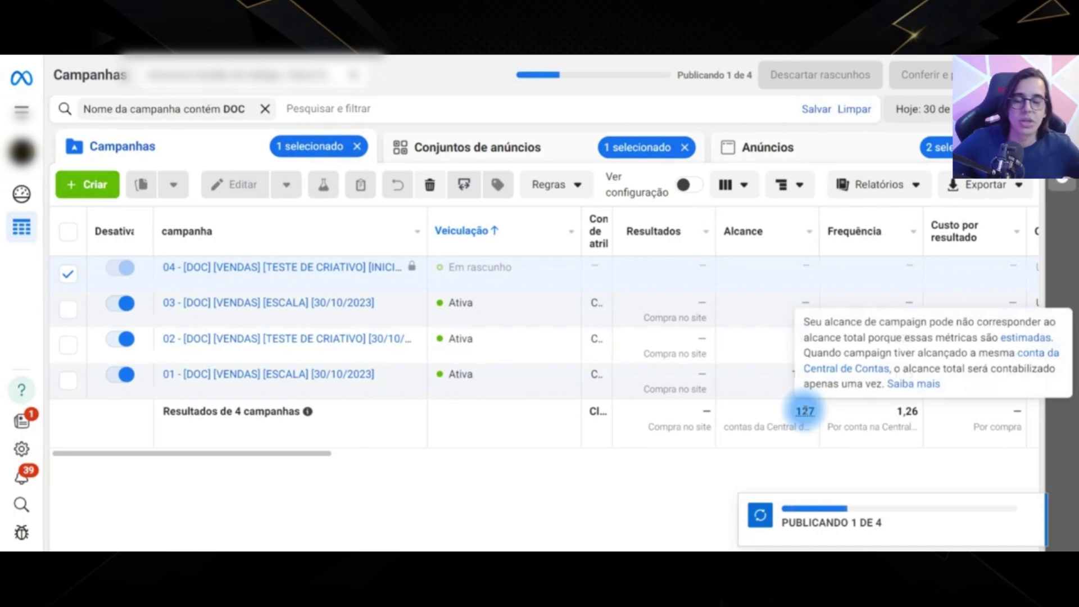